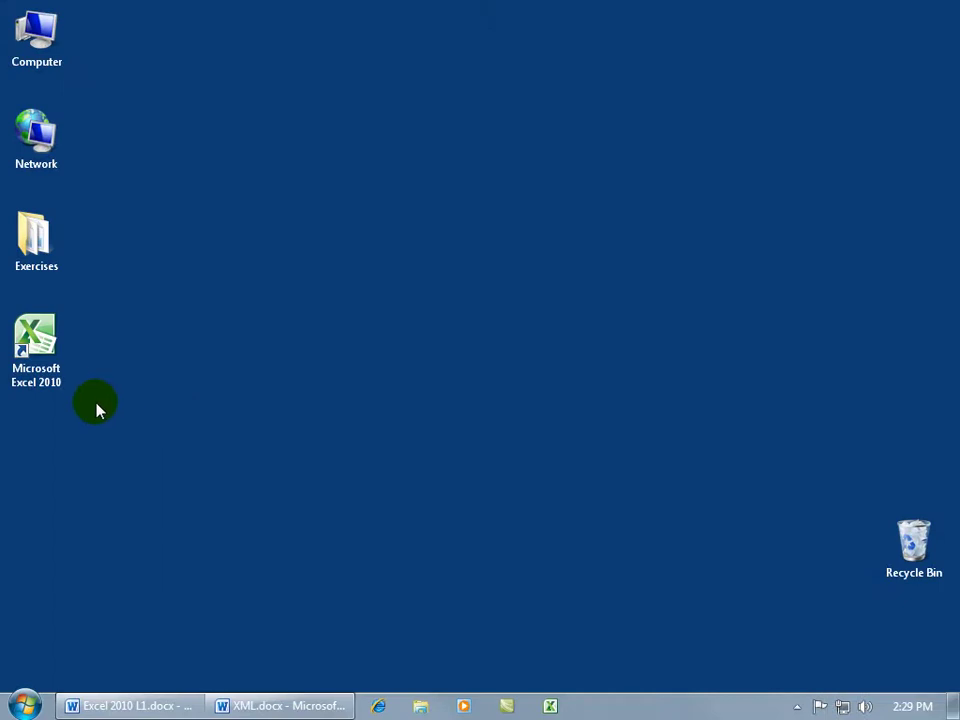
Step: Launch Microsoft Excel 2010 and create an additional blank workbook from the Blank workbook template
{"action": "double_click", "coordinate": [36, 340]}
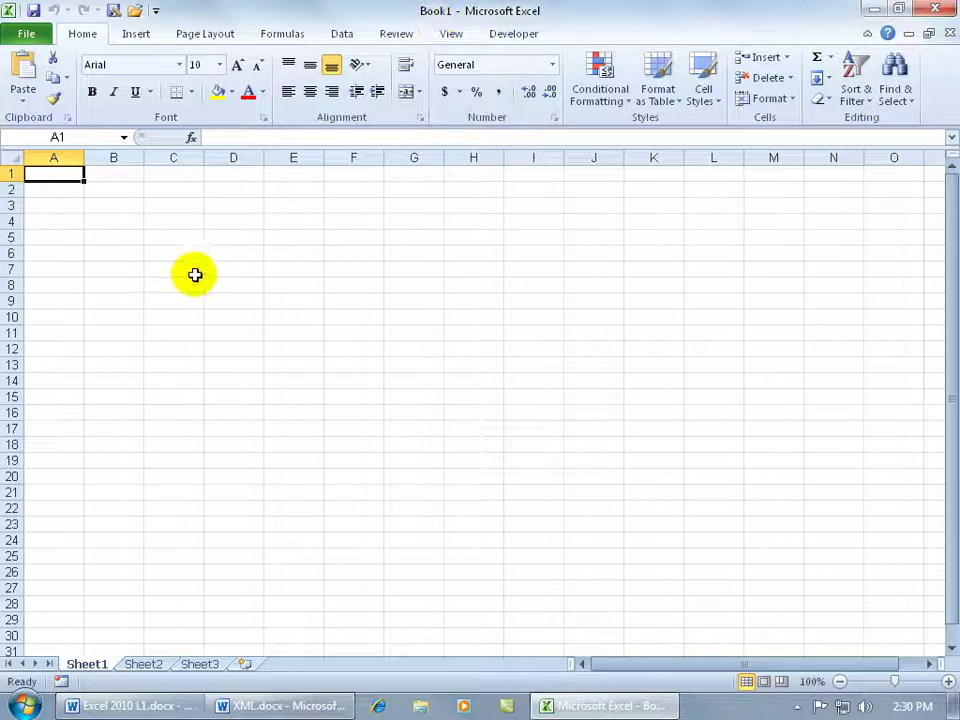
{"action": "left_click", "coordinate": [27, 36]}
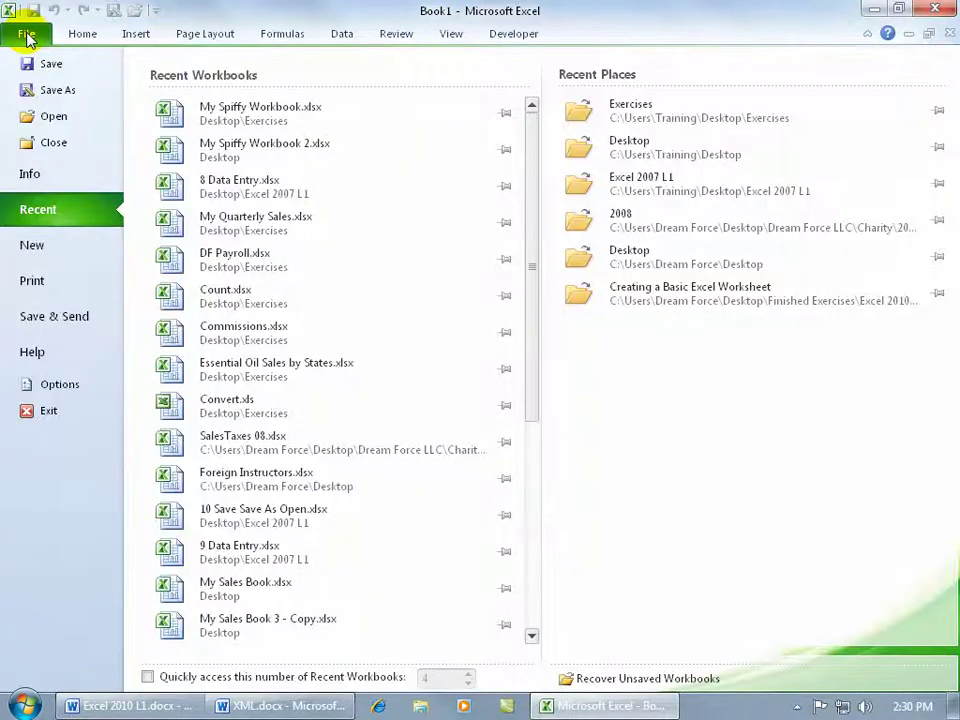
{"action": "left_click", "coordinate": [32, 245]}
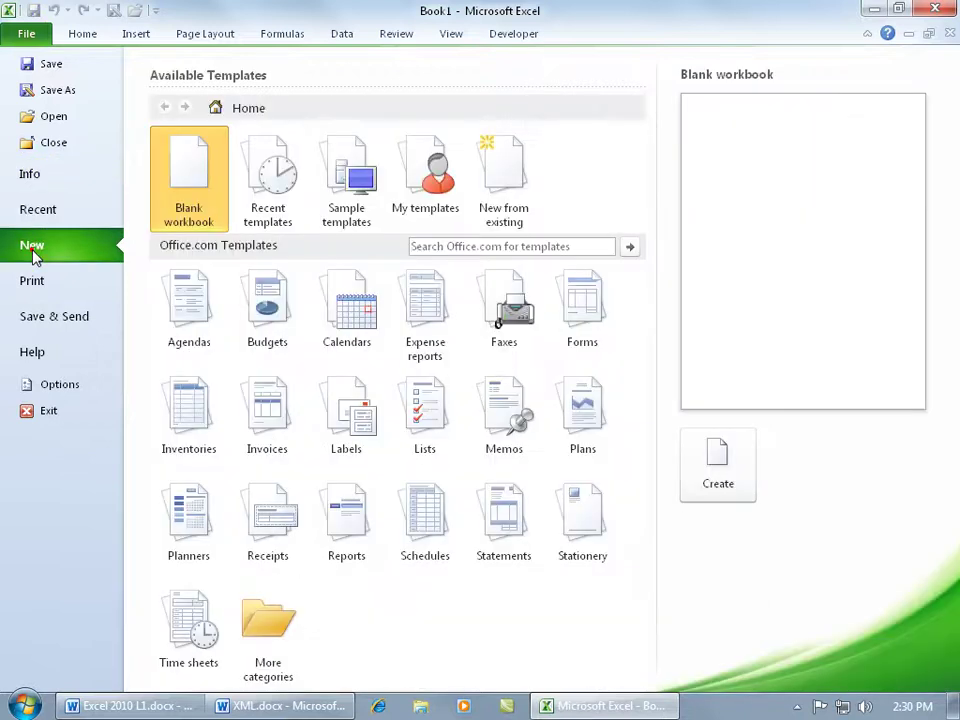
{"action": "double_click", "coordinate": [200, 178]}
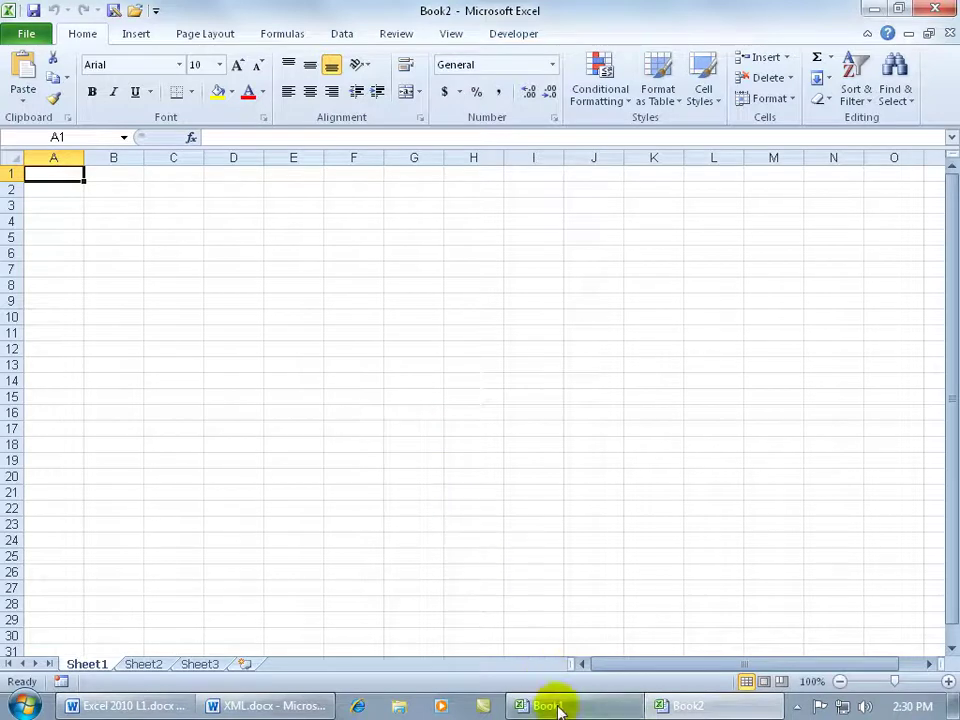
Step: Close the Book1 workbook window from the taskbar, keeping Book2 open
{"action": "mouse_move", "coordinate": [700, 710]}
{"action": "right_click", "coordinate": [594, 708]}
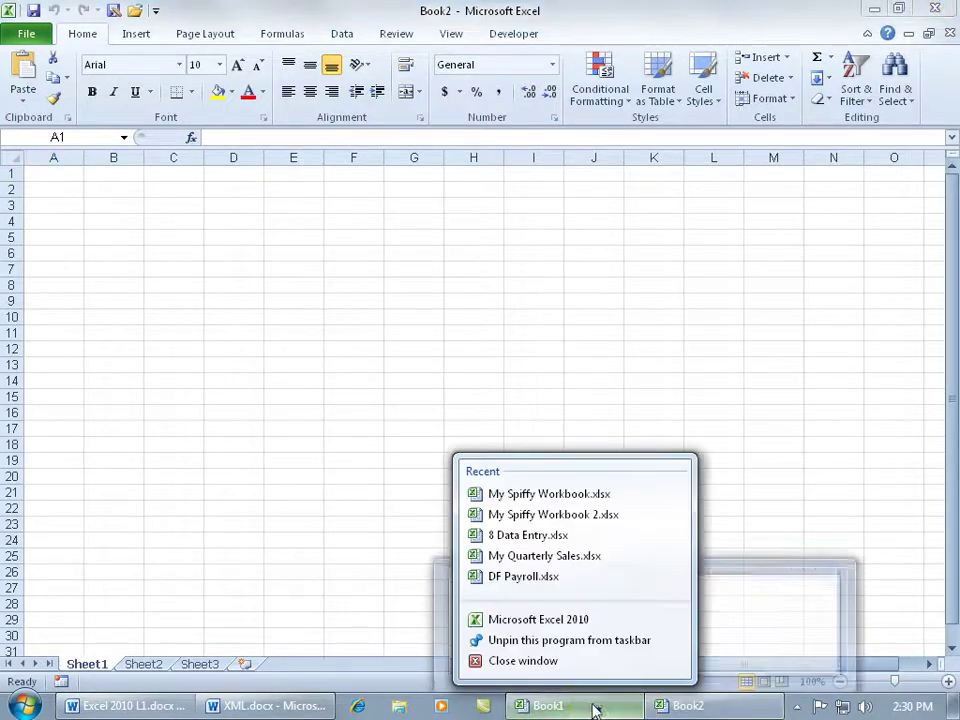
{"action": "left_click", "coordinate": [560, 662]}
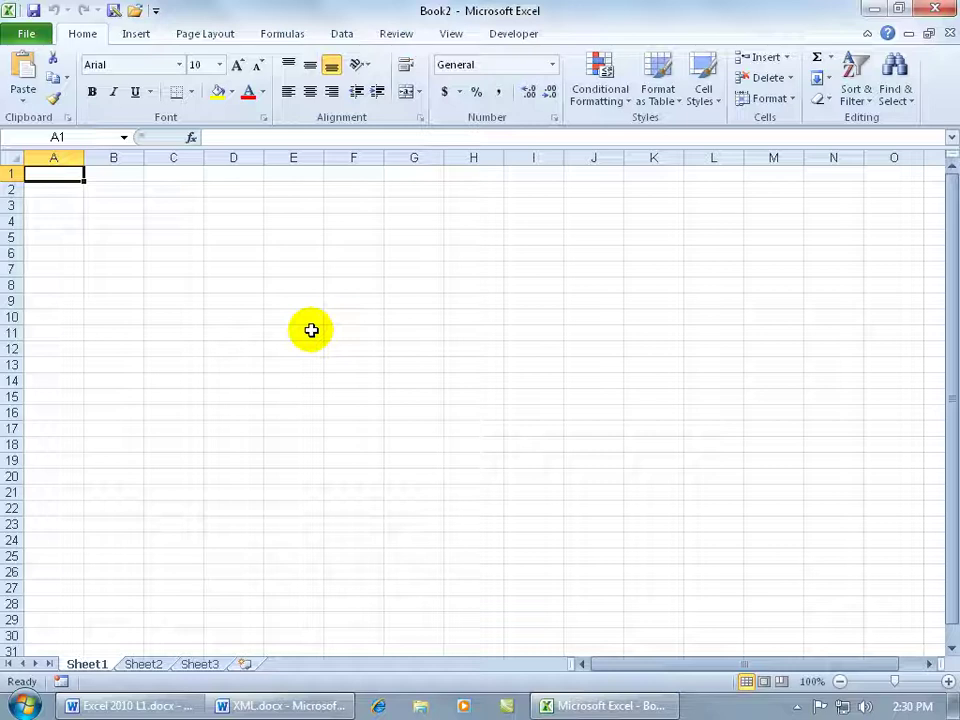
Step: Enter the word Text in cell E8 of Sheet1
{"action": "left_click", "coordinate": [296, 283]}
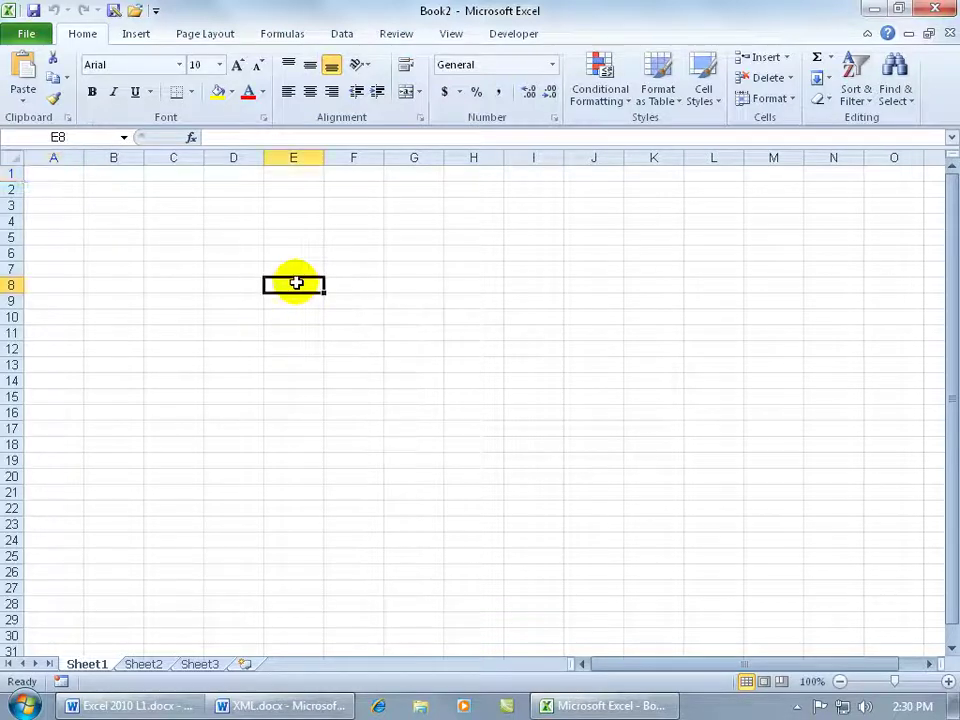
{"action": "type", "text": "Text"}
{"action": "key", "text": "Return"}
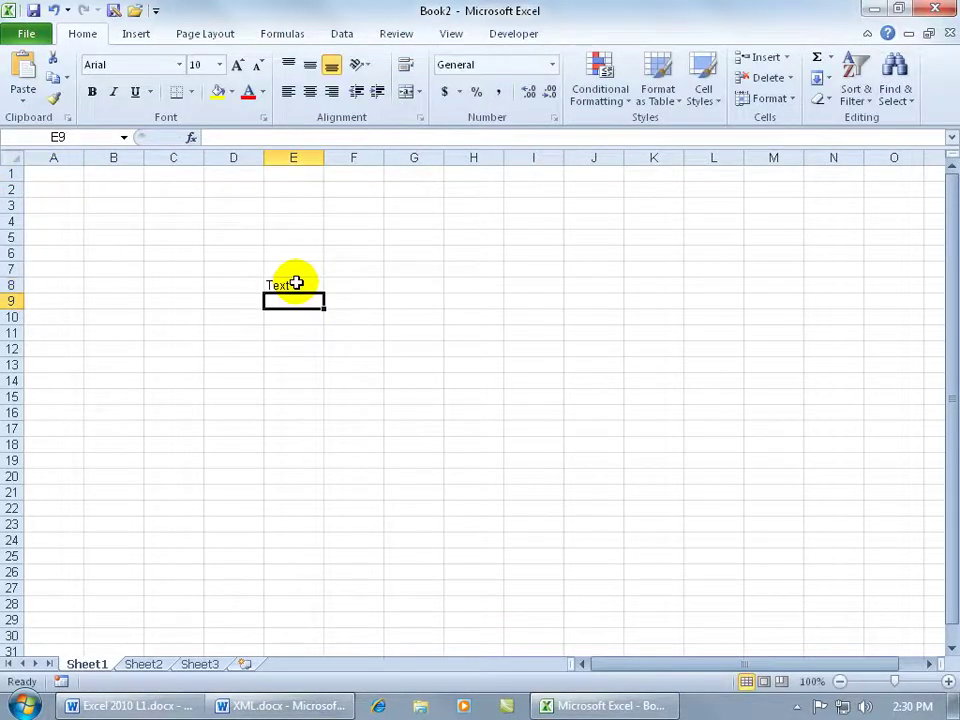
Step: Save the workbook as My Sales Workbook in the Exercises folder on the Desktop, in Excel Workbook (*.xlsx) format
{"action": "left_click", "coordinate": [33, 11]}
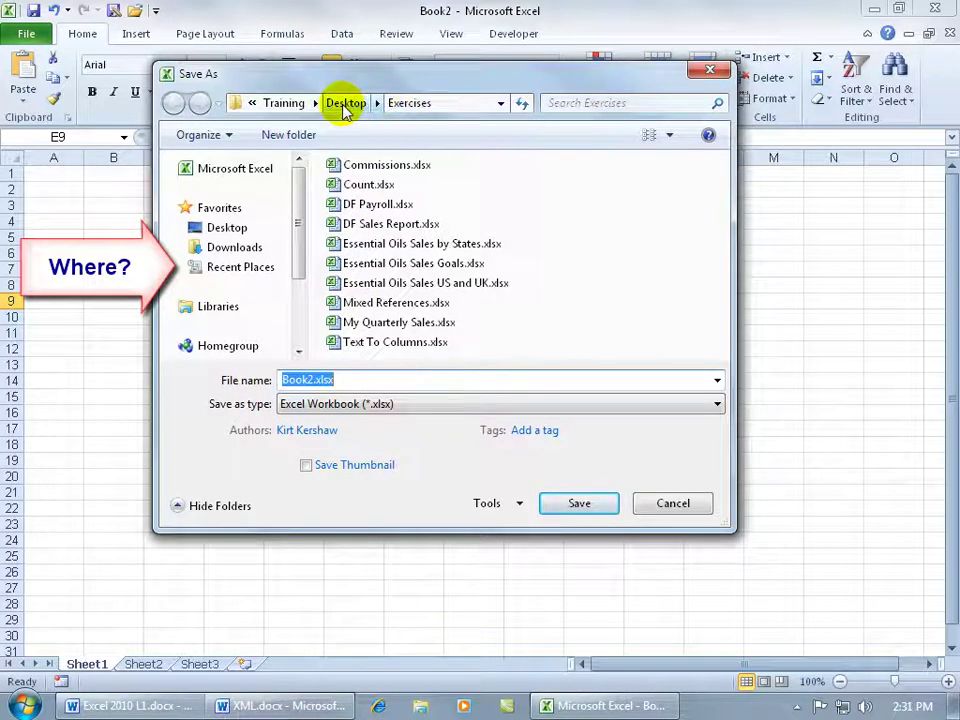
{"action": "left_click", "coordinate": [236, 229]}
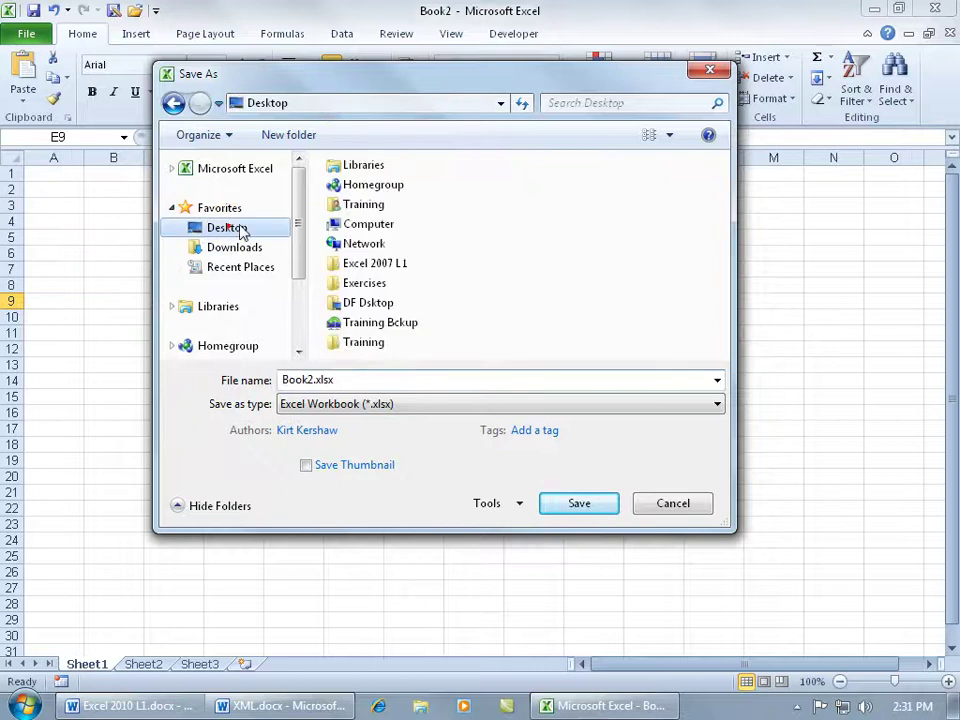
{"action": "left_click", "coordinate": [388, 380]}
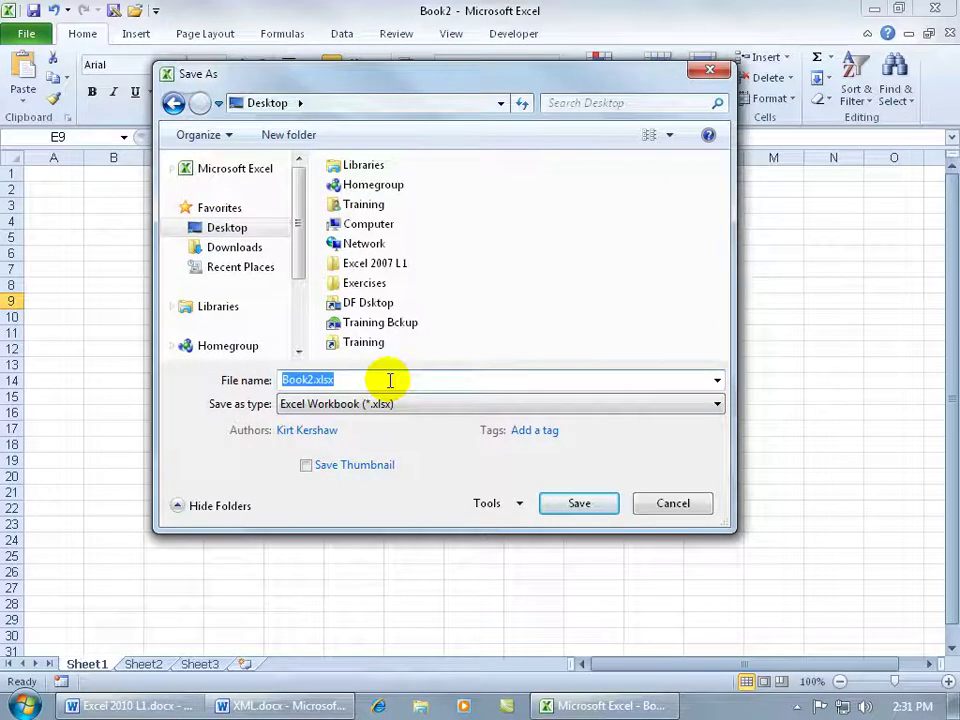
{"action": "type", "text": "My Sales Workbook"}
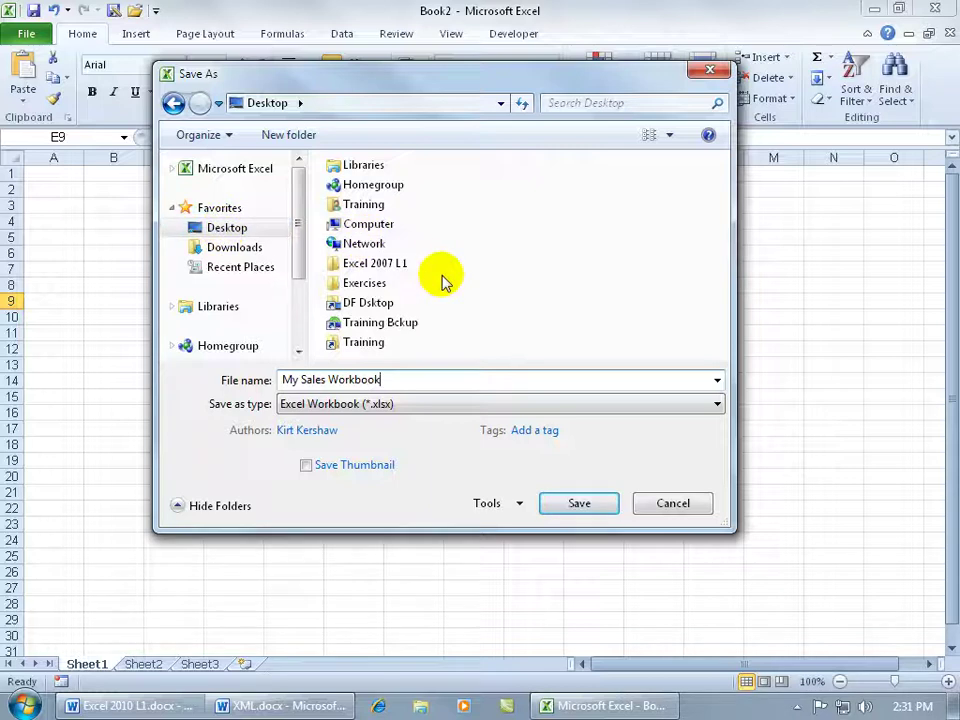
{"action": "double_click", "coordinate": [345, 287]}
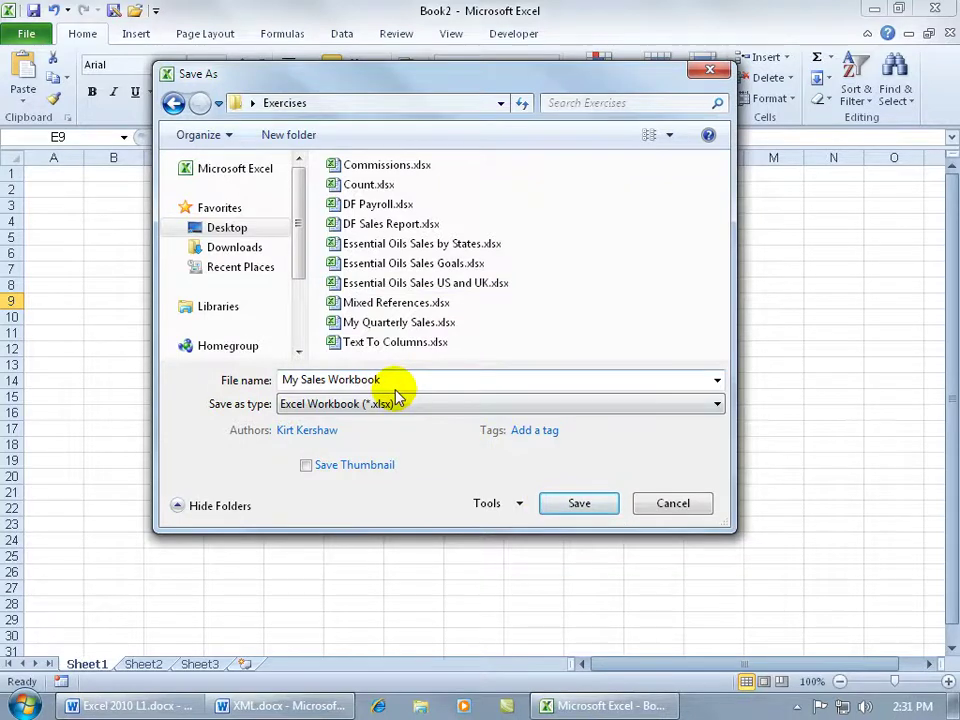
{"action": "left_click", "coordinate": [574, 506]}
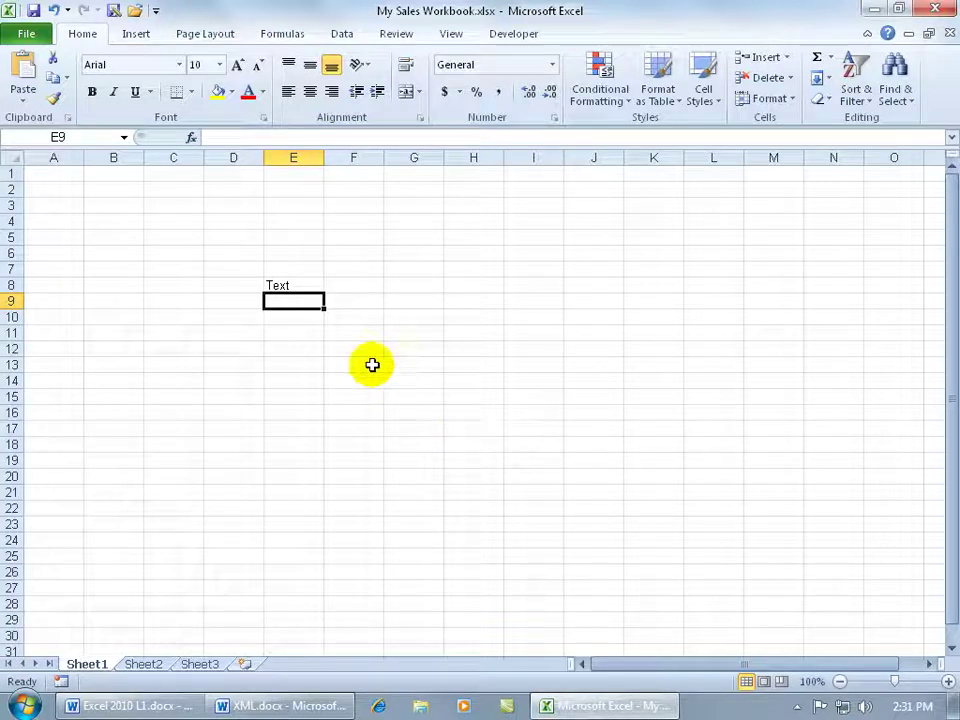
Step: Replace the content of cell E8 with T and enter 123 in cell F8
{"action": "left_click", "coordinate": [300, 285]}
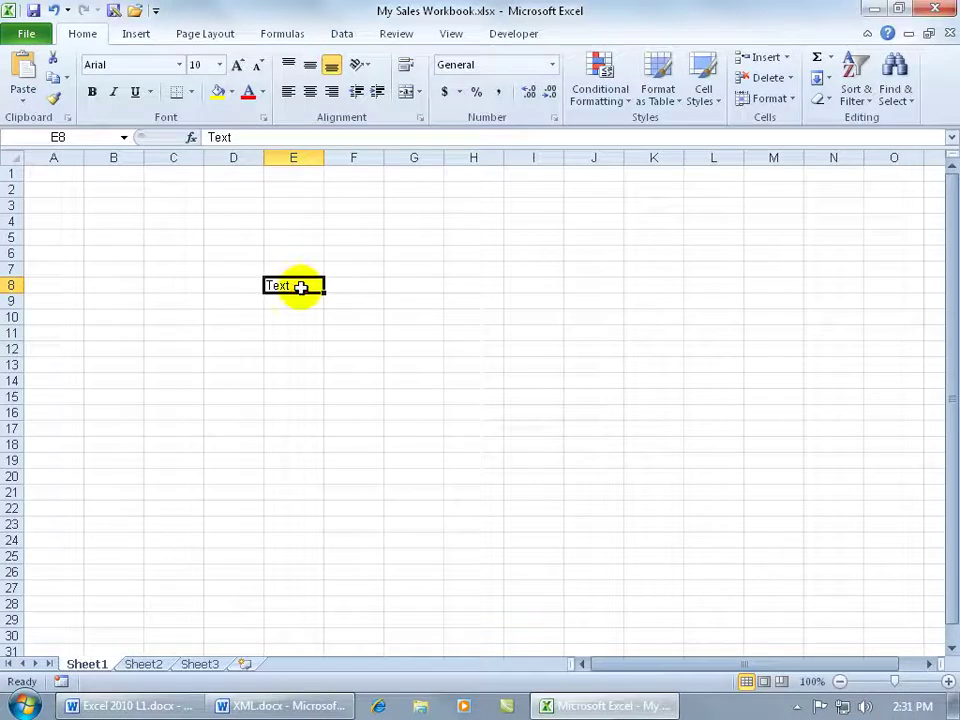
{"action": "key", "text": "Return"}
{"action": "left_click", "coordinate": [347, 286]}
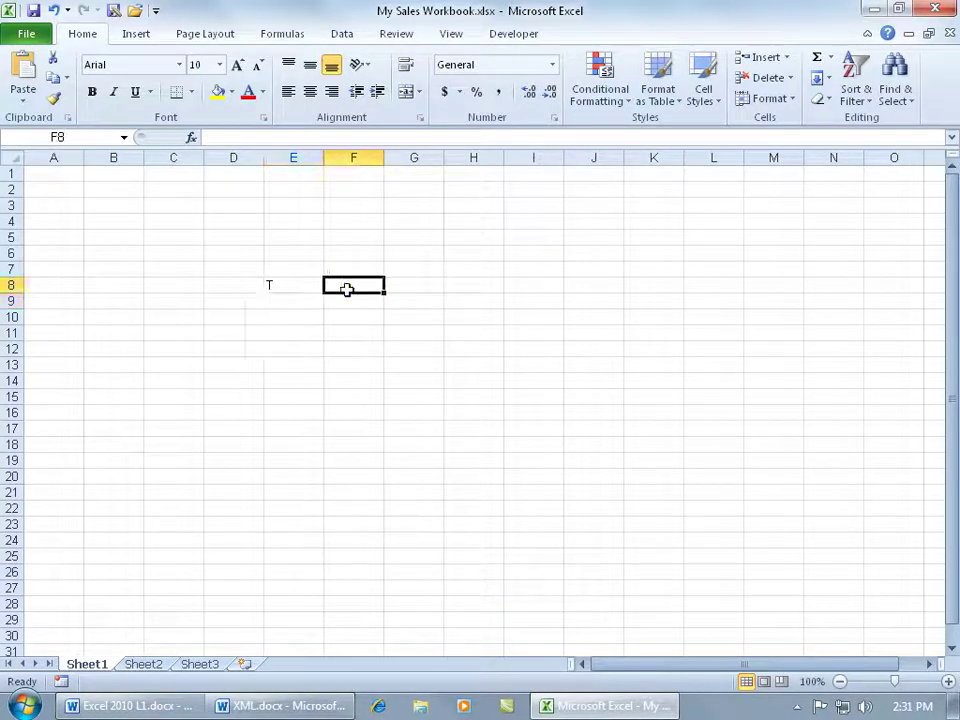
{"action": "type", "text": "123"}
{"action": "key", "text": "Return"}
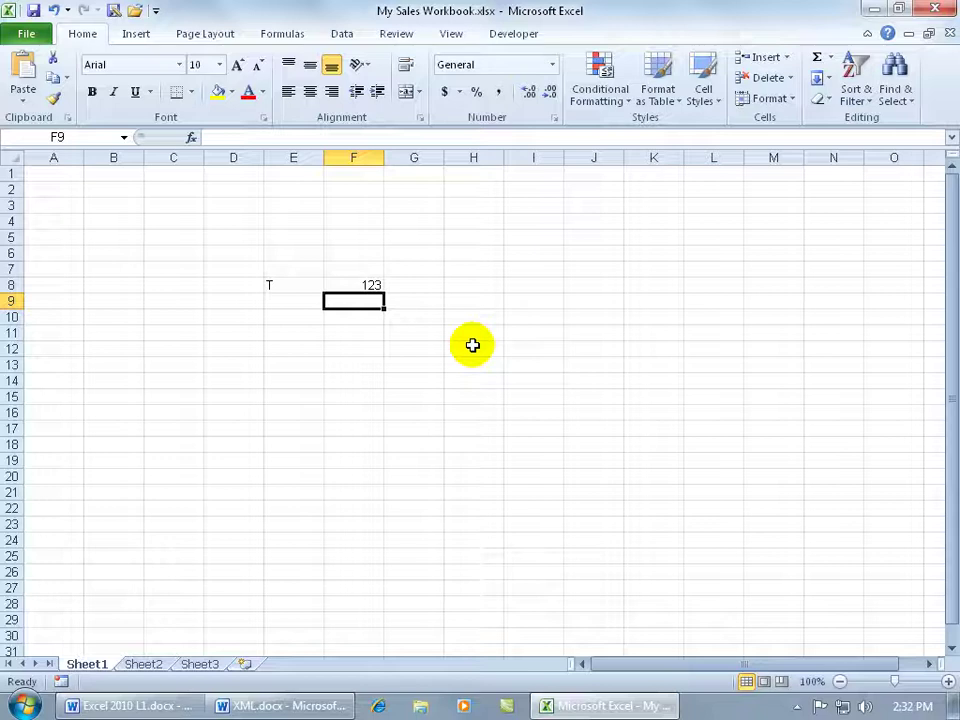
Step: Close Excel and reopen My Sales Workbook.xlsx from the Exercises folder on the Desktop
{"action": "left_click", "coordinate": [935, 8]}
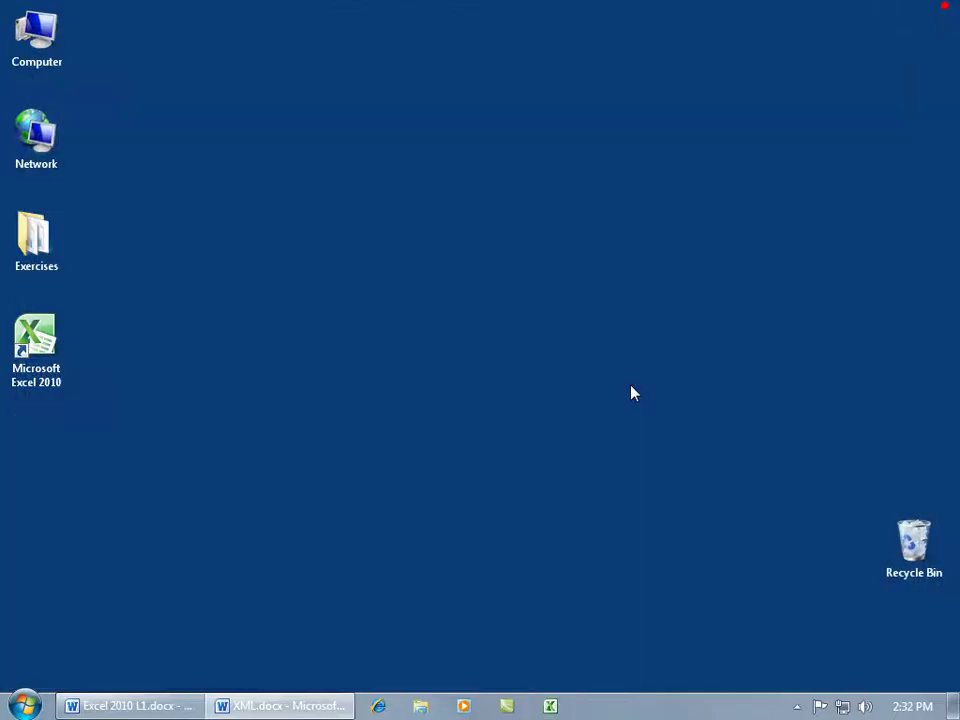
{"action": "double_click", "coordinate": [45, 247]}
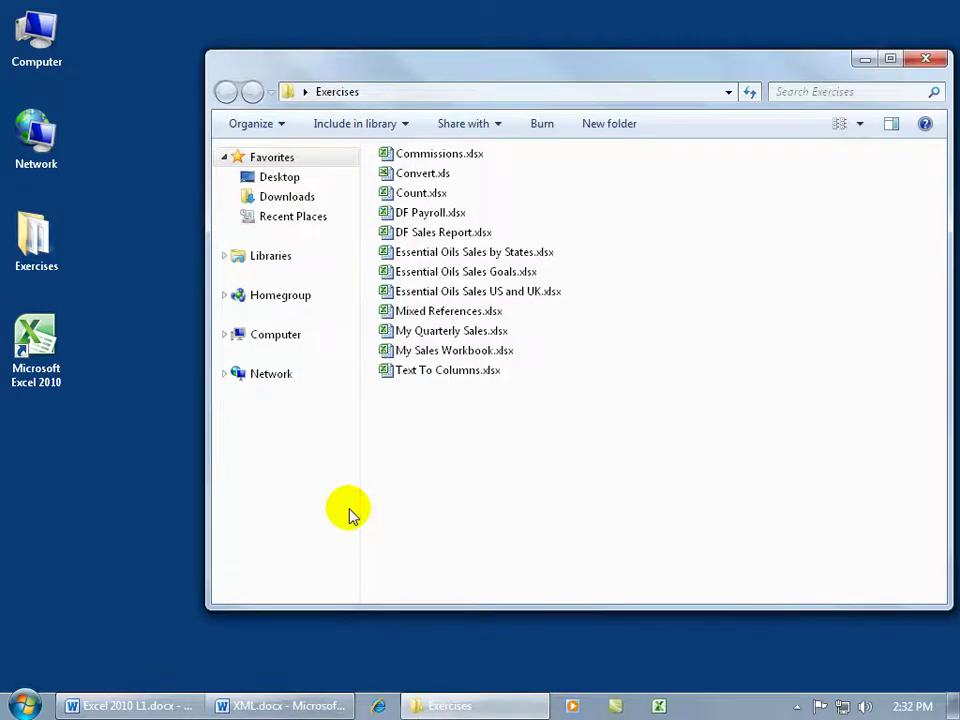
{"action": "double_click", "coordinate": [466, 352]}
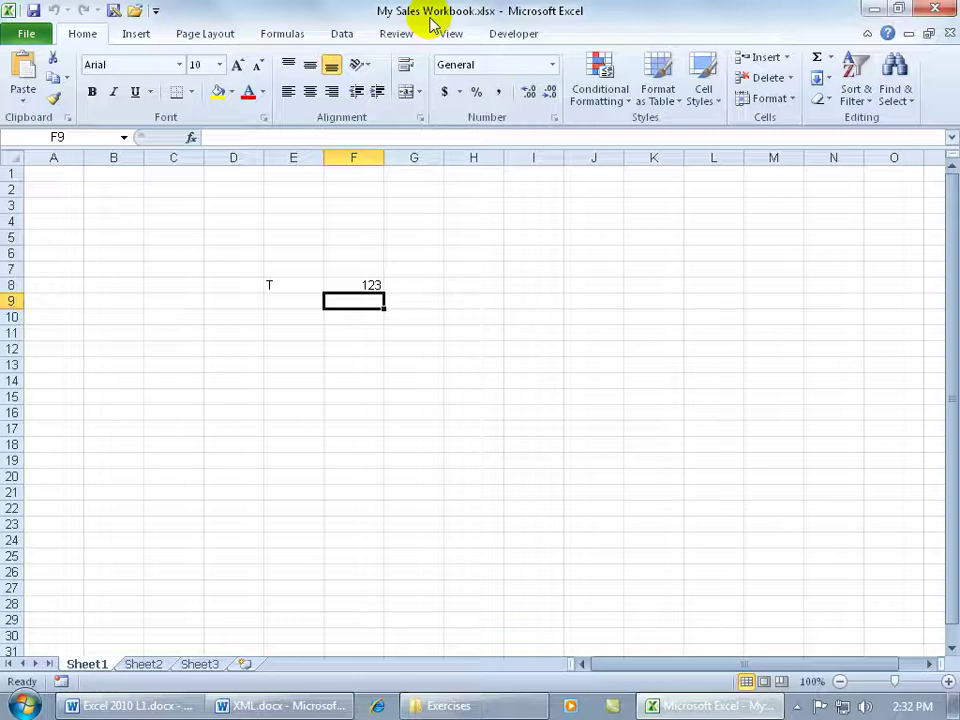
Step: Open Save As for the workbook, try saving under its existing name, and decline replacing the file
{"action": "left_click", "coordinate": [25, 33]}
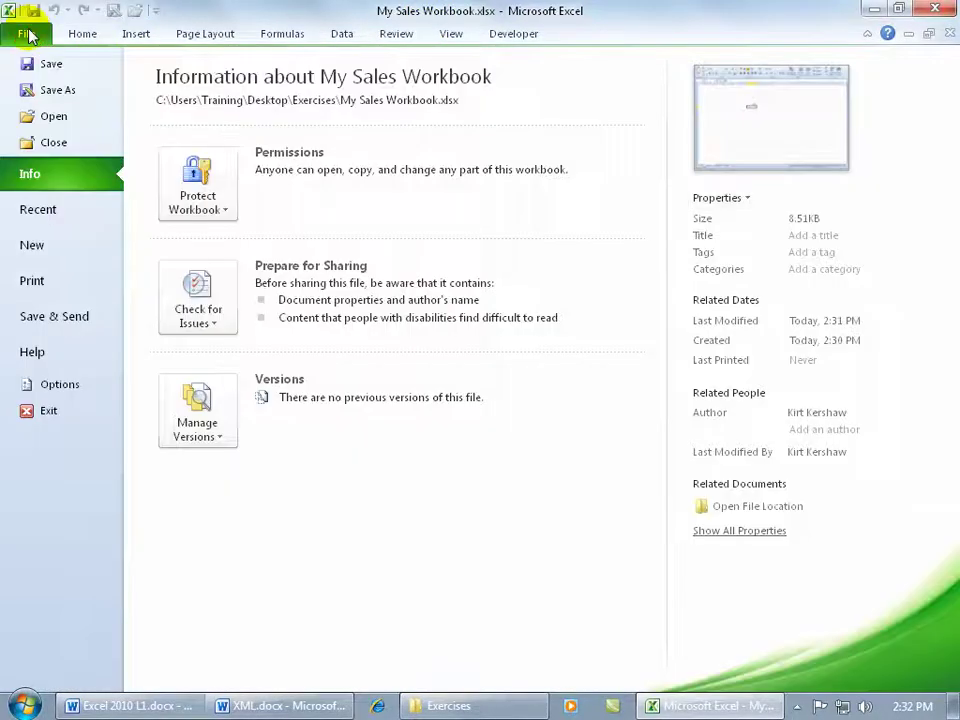
{"action": "left_click", "coordinate": [47, 96]}
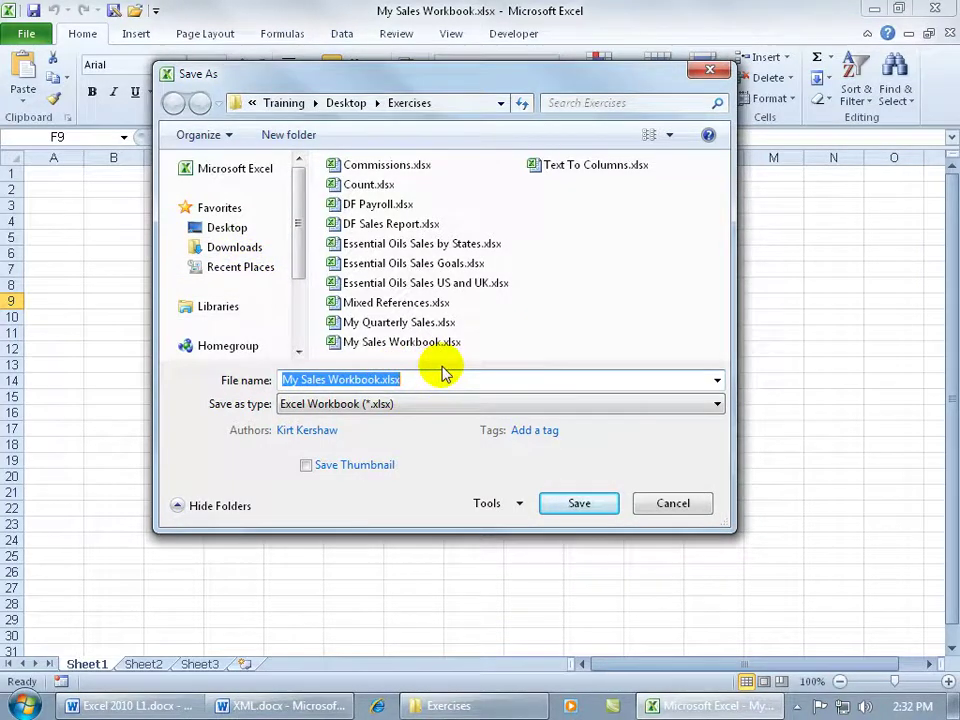
{"action": "left_click", "coordinate": [579, 503]}
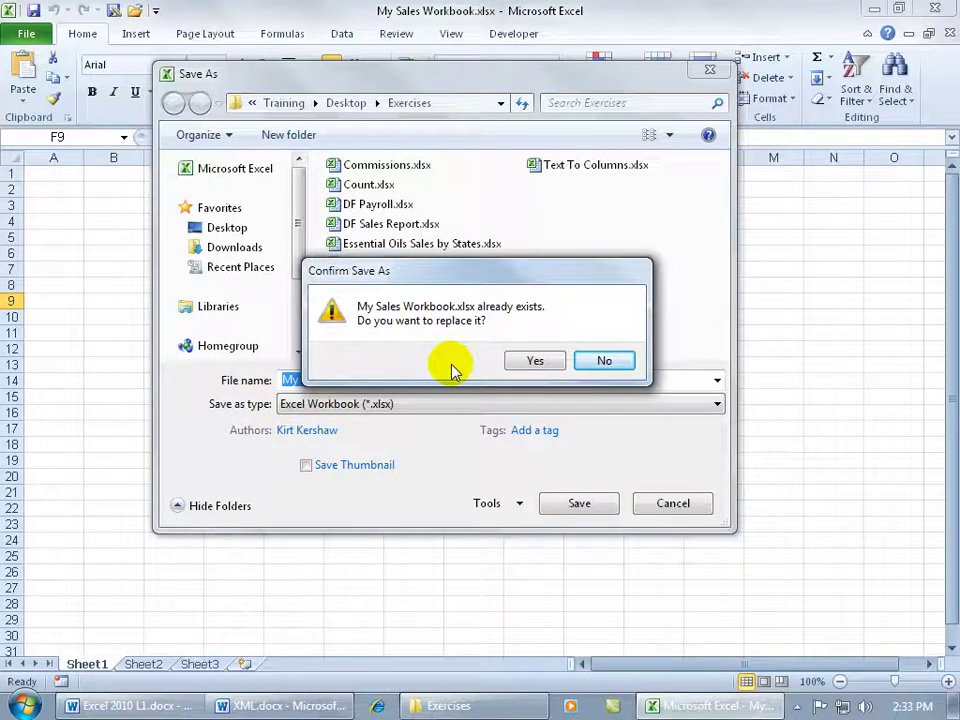
{"action": "left_click", "coordinate": [604, 360]}
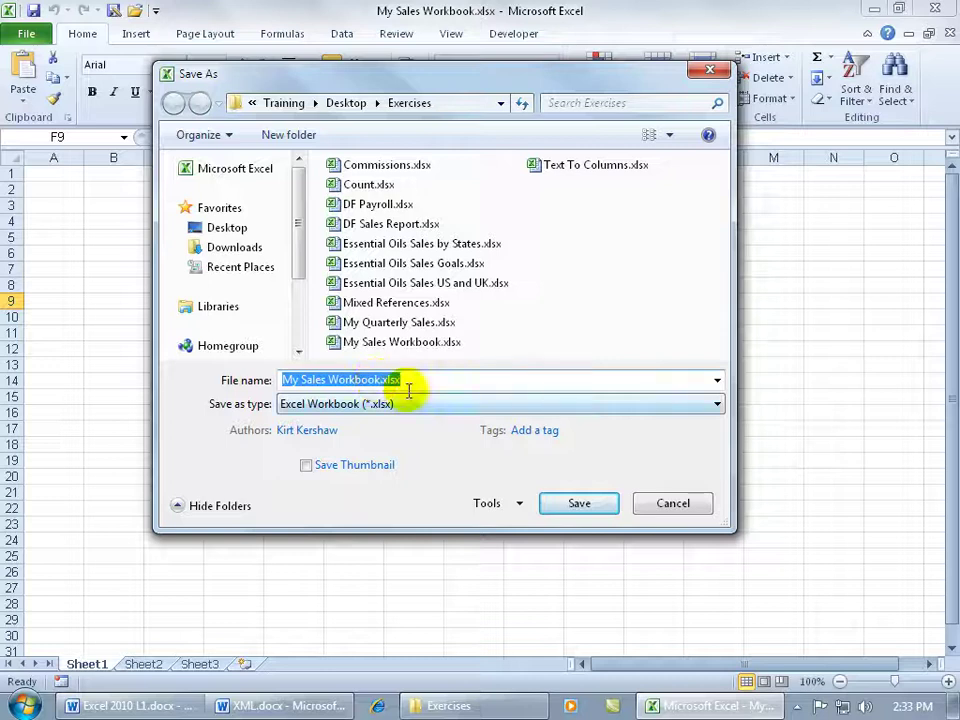
Step: Save a copy of the workbook to the Desktop under the name My Sales Workbook 2.xlsx
{"action": "left_click", "coordinate": [377, 379]}
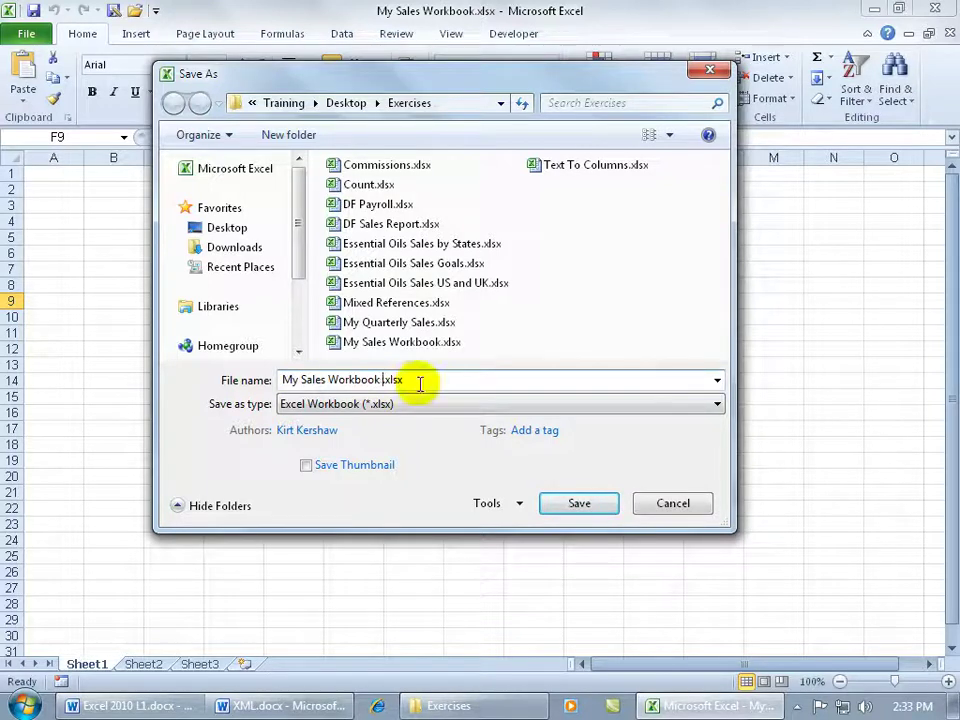
{"action": "type", "text": "2"}
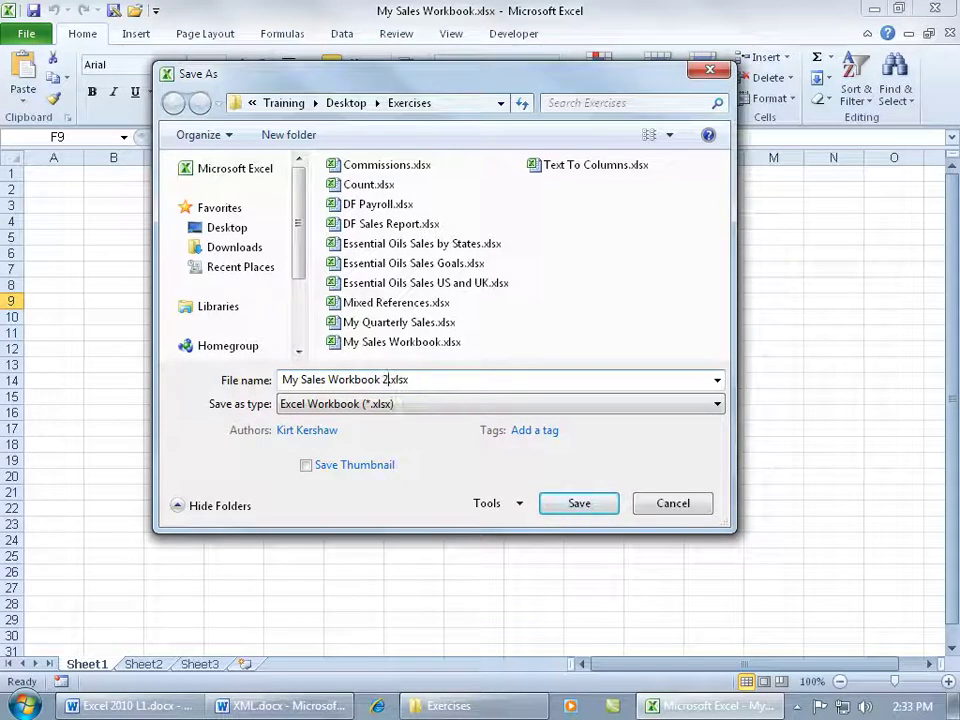
{"action": "left_click", "coordinate": [589, 512]}
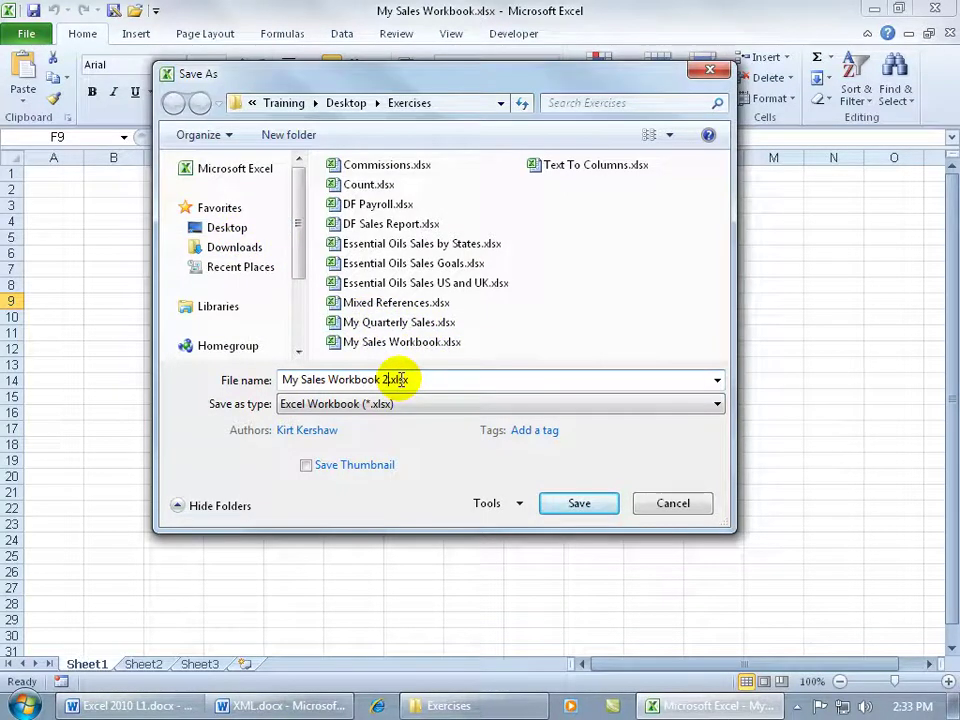
{"action": "left_click", "coordinate": [241, 237]}
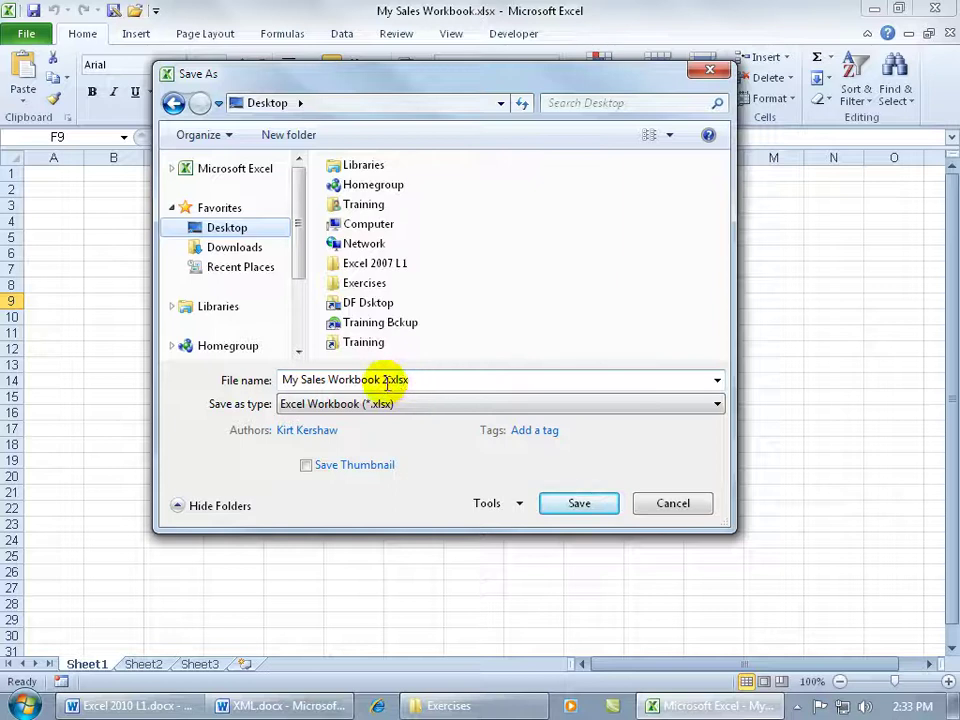
{"action": "left_click", "coordinate": [576, 502]}
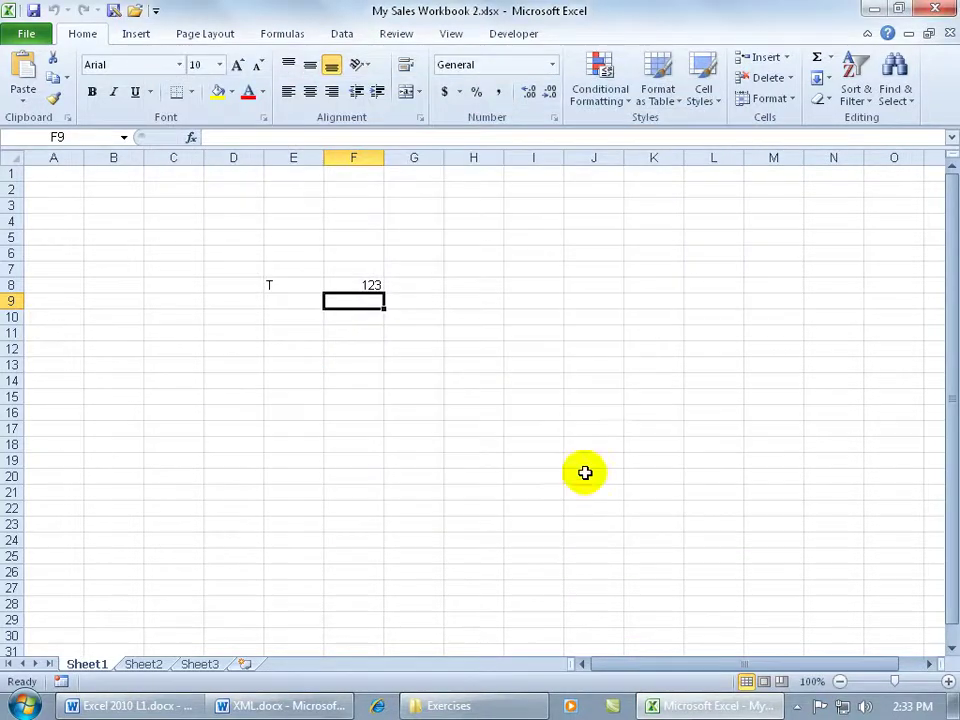
Step: Close Excel and locate the original workbook in the Exercises folder and the My Sales Workbook 2.xlsx copy on the Desktop
{"action": "left_click", "coordinate": [940, 14]}
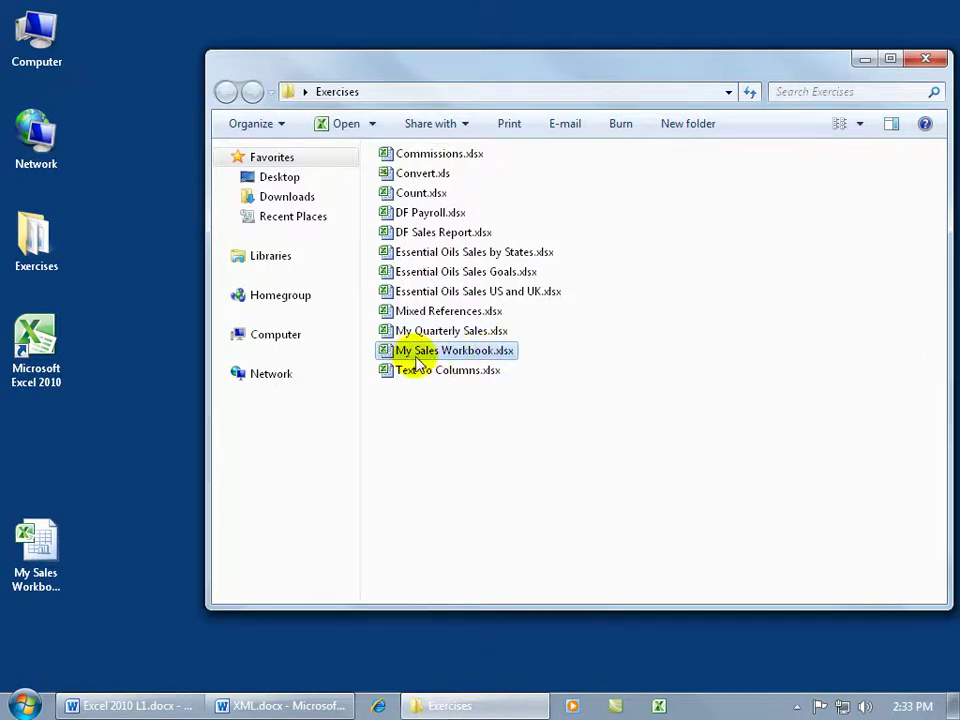
{"action": "mouse_move", "coordinate": [480, 362]}
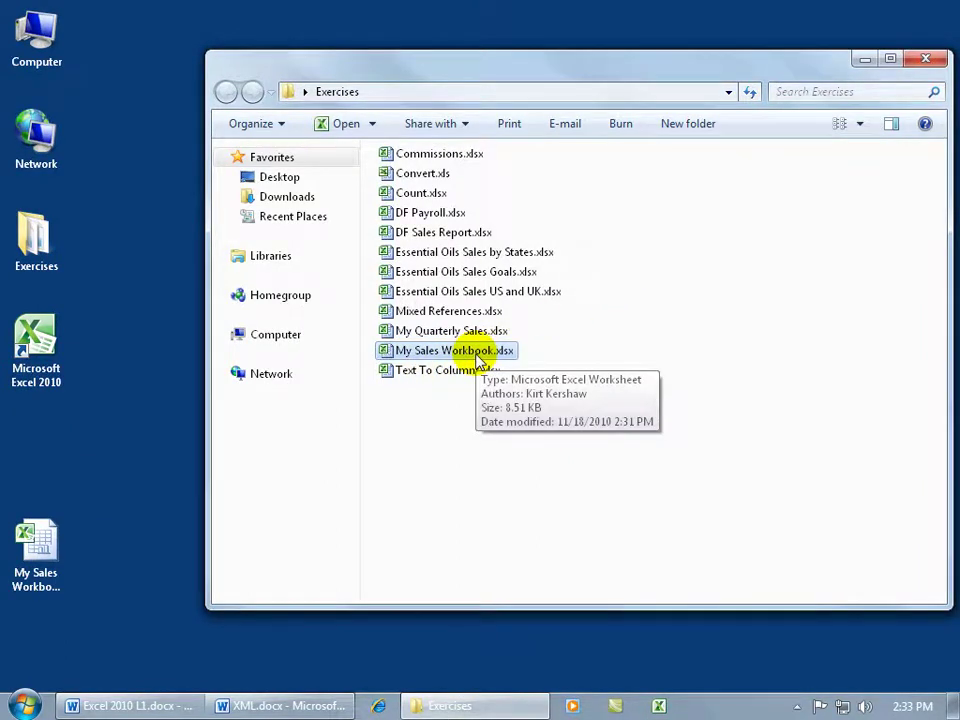
{"action": "left_click_drag", "start_coordinate": [480, 362], "coordinate": [60, 542]}
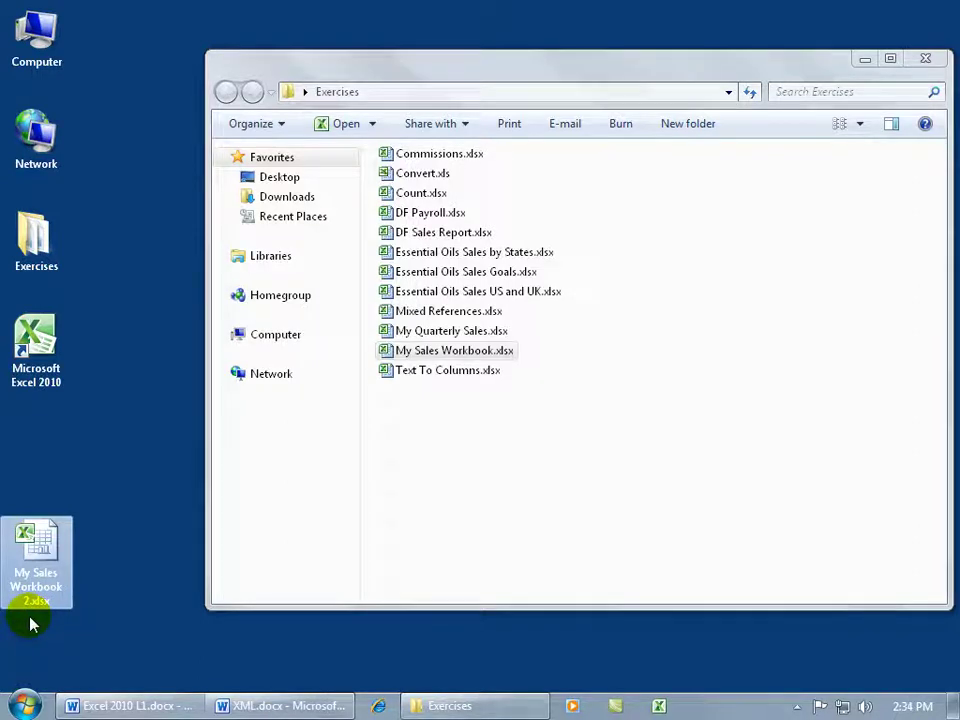
Step: Launch Excel with a blank workbook, bring up its Save As dialog, and dismiss it without saving
{"action": "double_click", "coordinate": [35, 335]}
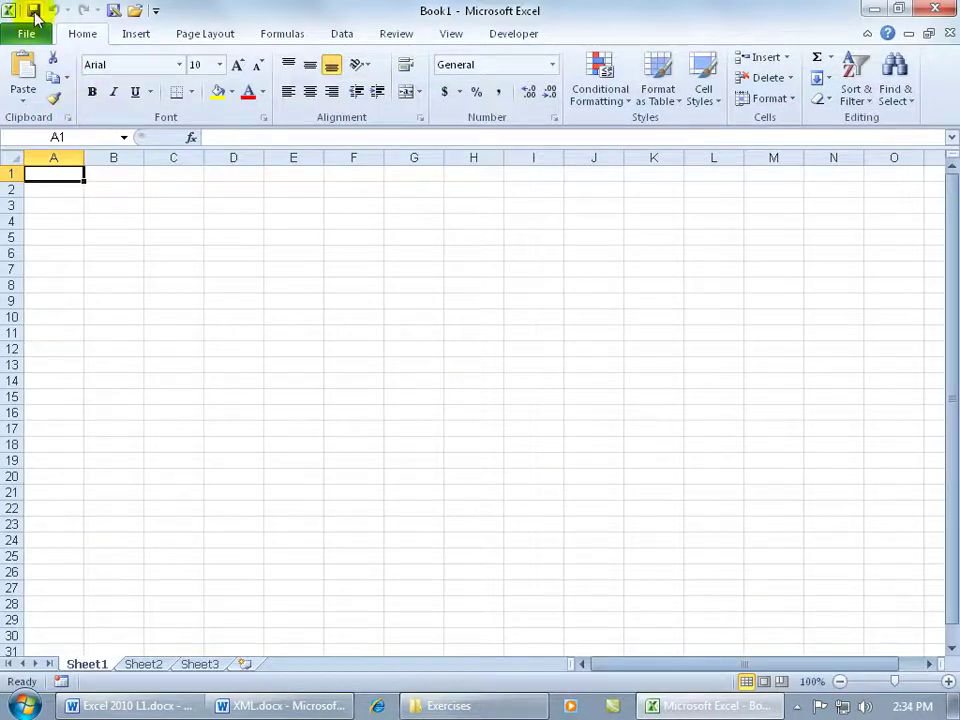
{"action": "left_click", "coordinate": [35, 14]}
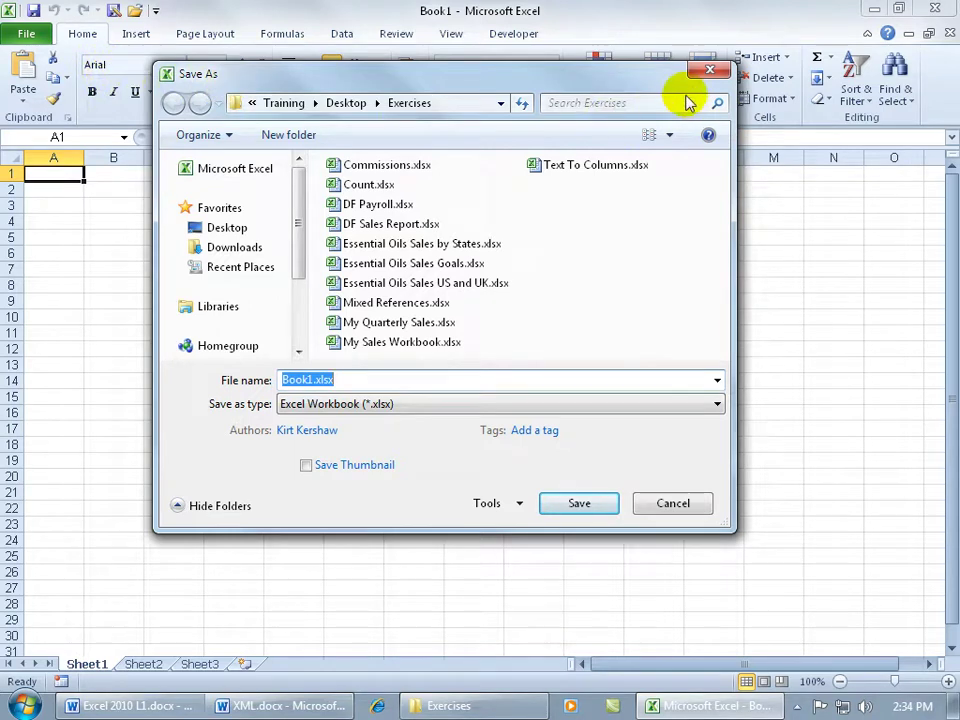
{"action": "left_click", "coordinate": [709, 71]}
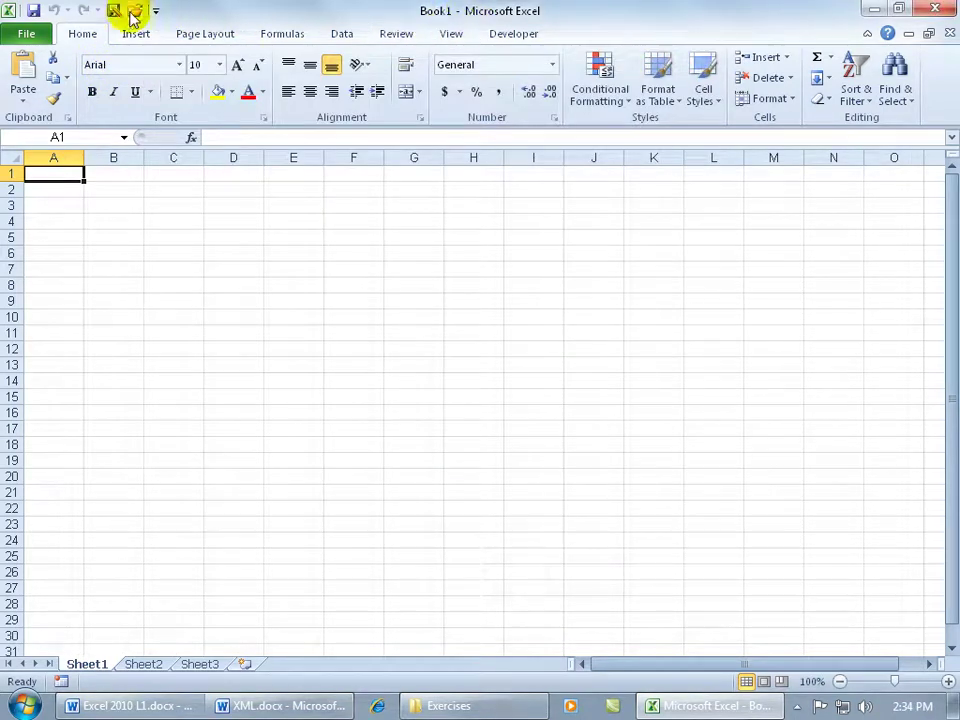
Step: Examine the file types offered in Save As and the extension in the workbook's file name, and cancel without saving
{"action": "left_click", "coordinate": [26, 33]}
{"action": "left_click", "coordinate": [40, 89]}
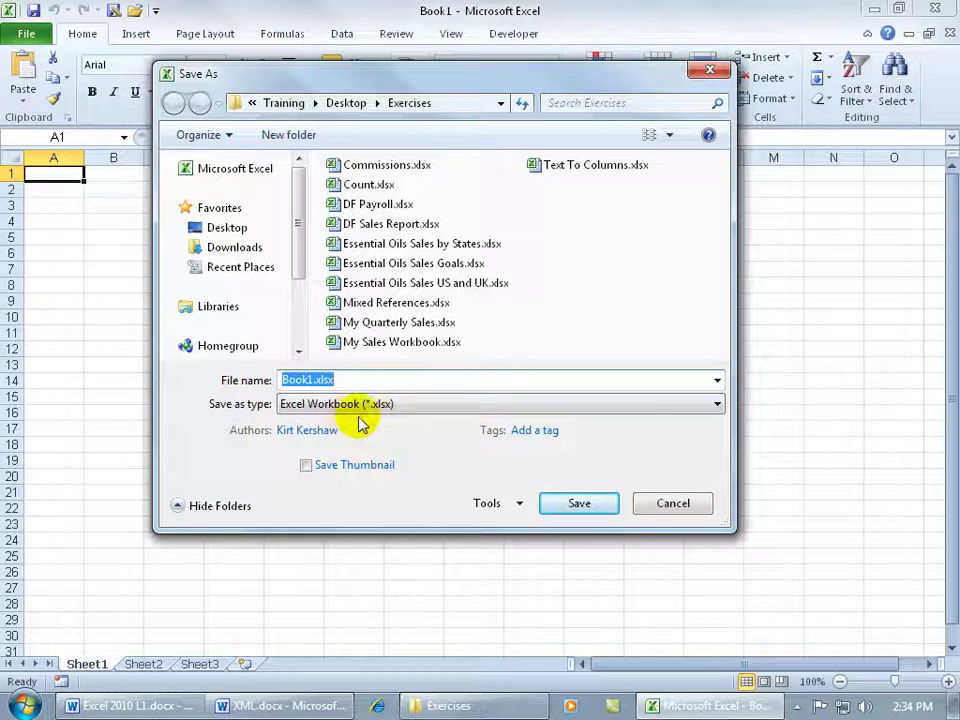
{"action": "left_click", "coordinate": [714, 405]}
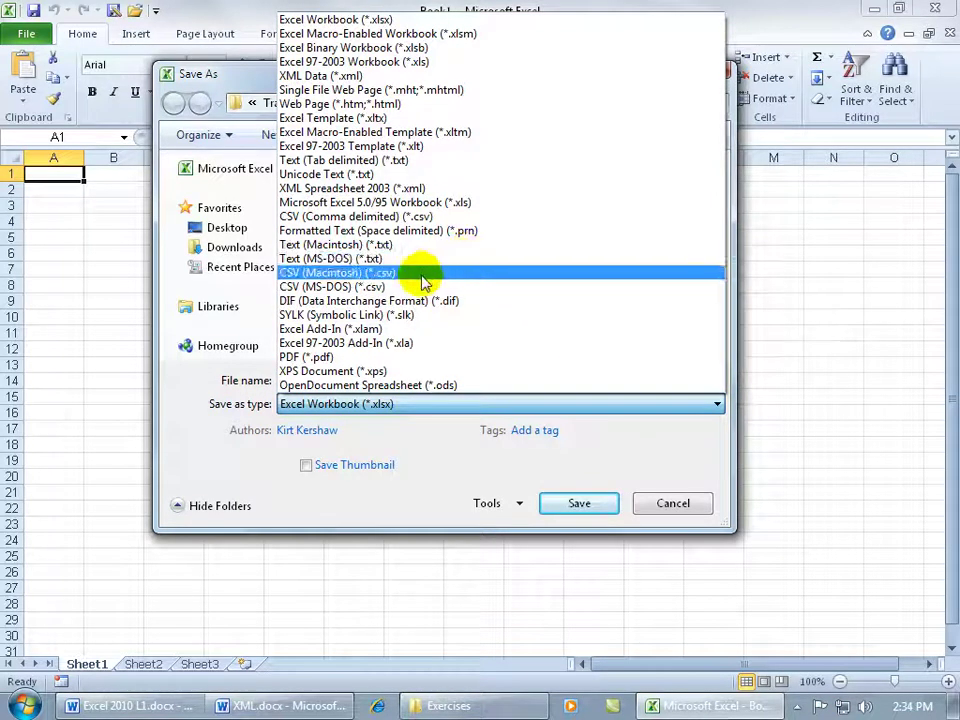
{"action": "left_click", "coordinate": [427, 443]}
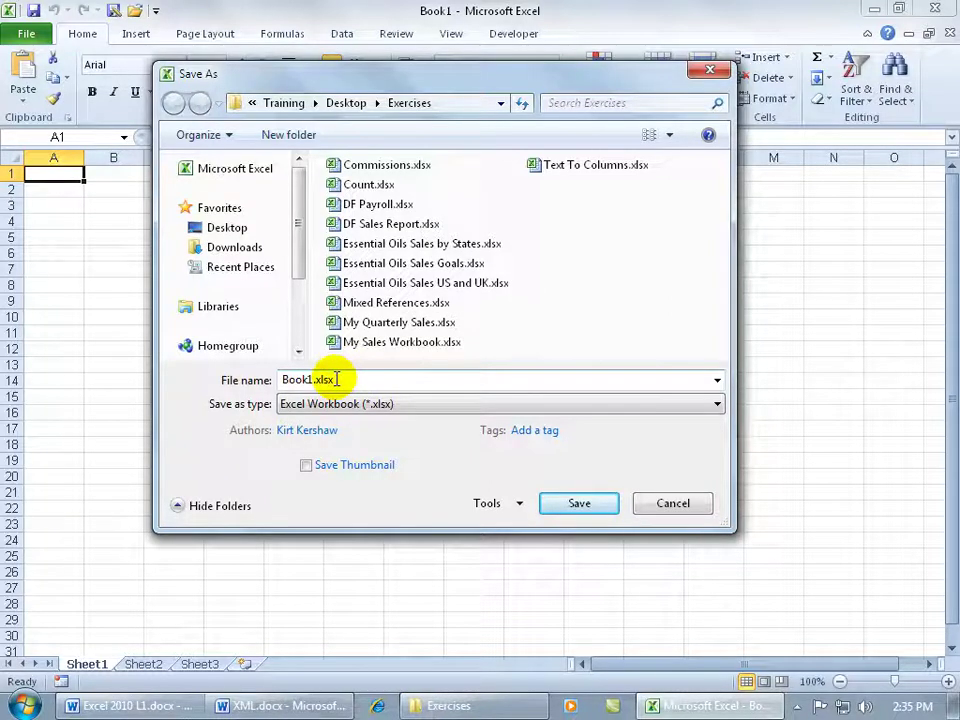
{"action": "double_click", "coordinate": [338, 379]}
{"action": "left_click", "coordinate": [364, 380]}
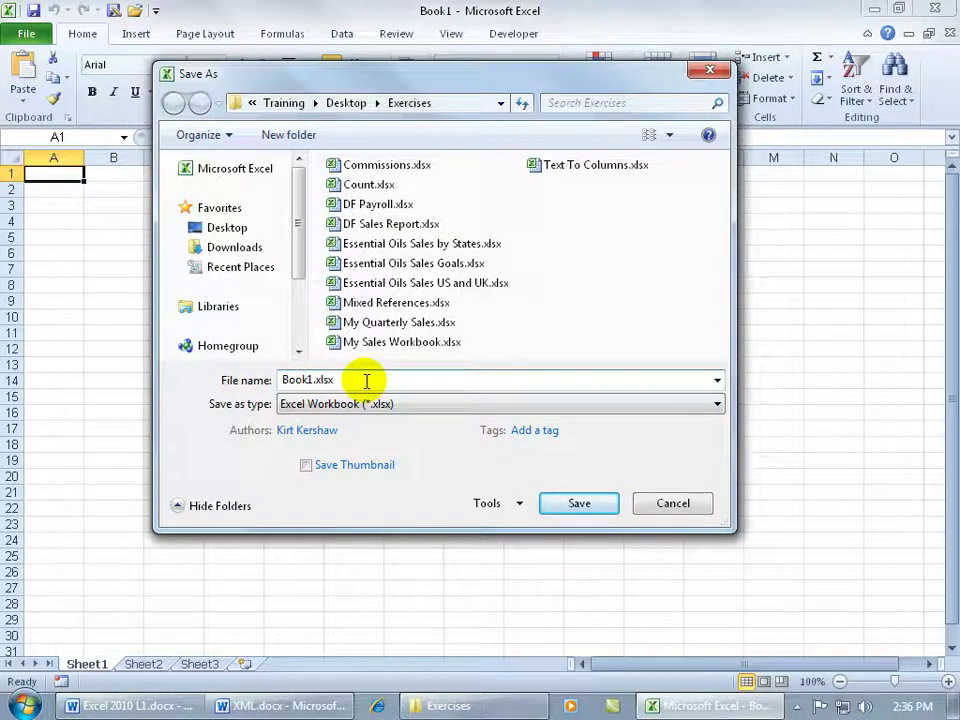
{"action": "left_click", "coordinate": [673, 505]}
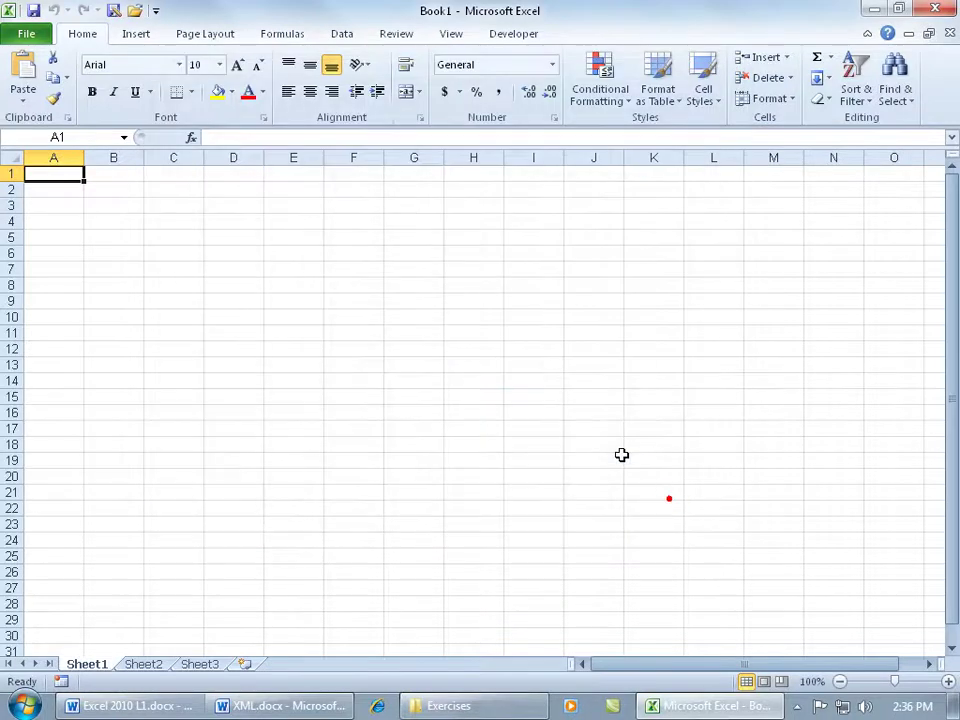
Step: Switch to the XML.docx document in Word to read the benefits of XML files, and close both Word's document and Excel
{"action": "left_click", "coordinate": [296, 703]}
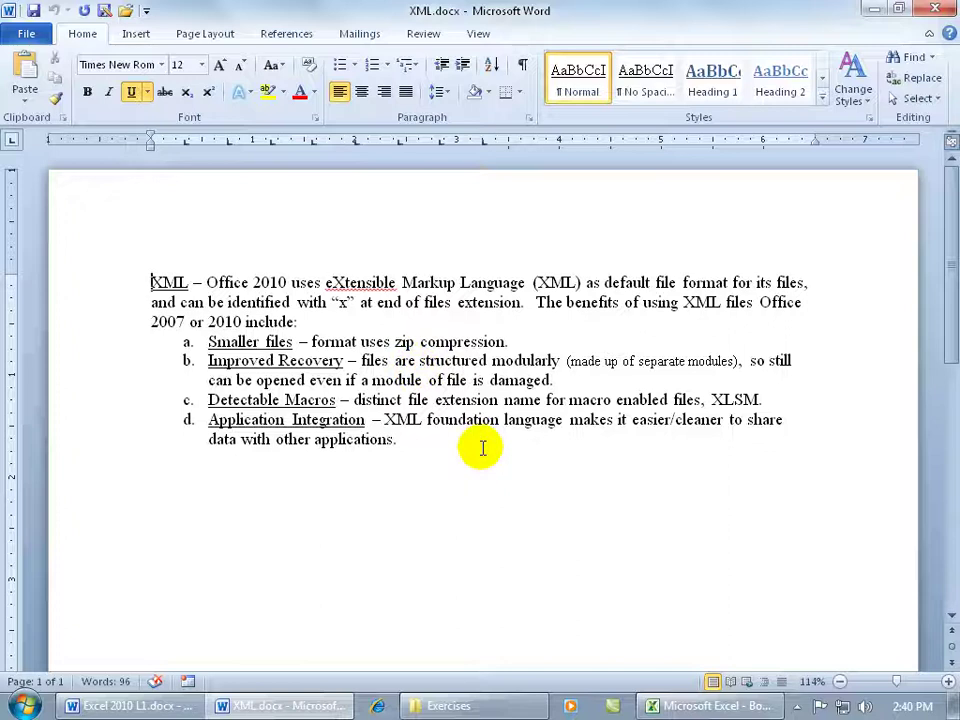
{"action": "left_click", "coordinate": [934, 9]}
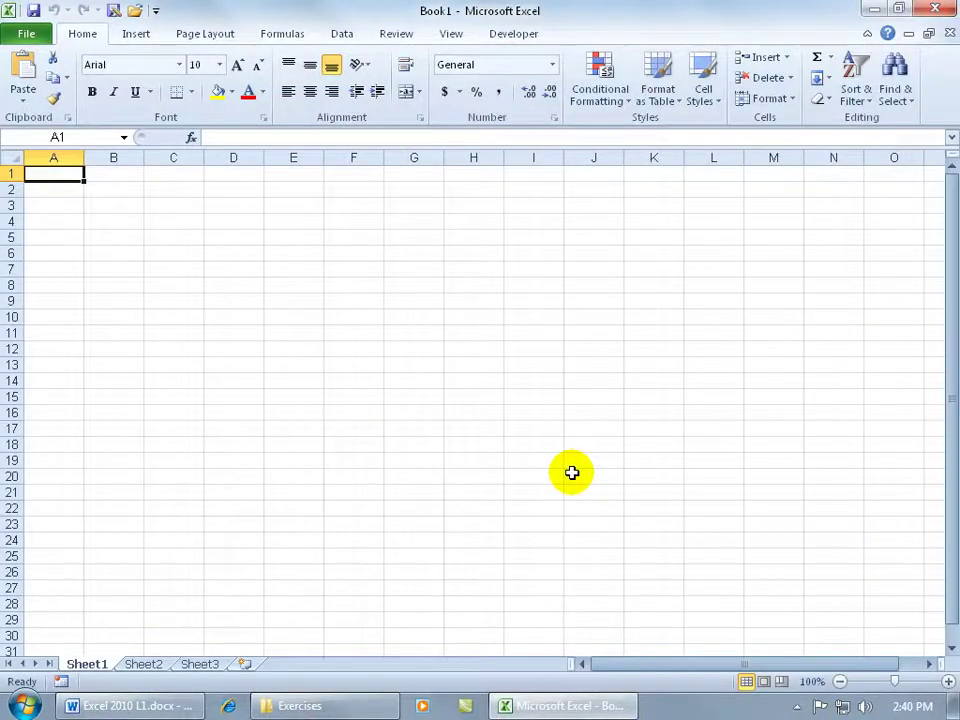
{"action": "left_click", "coordinate": [935, 10]}
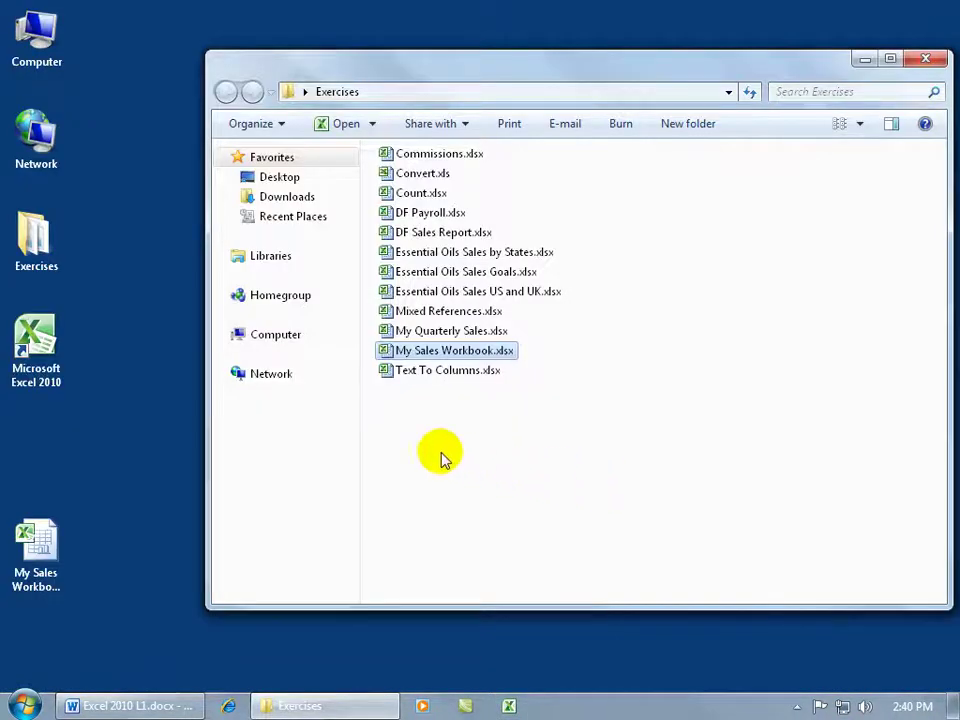